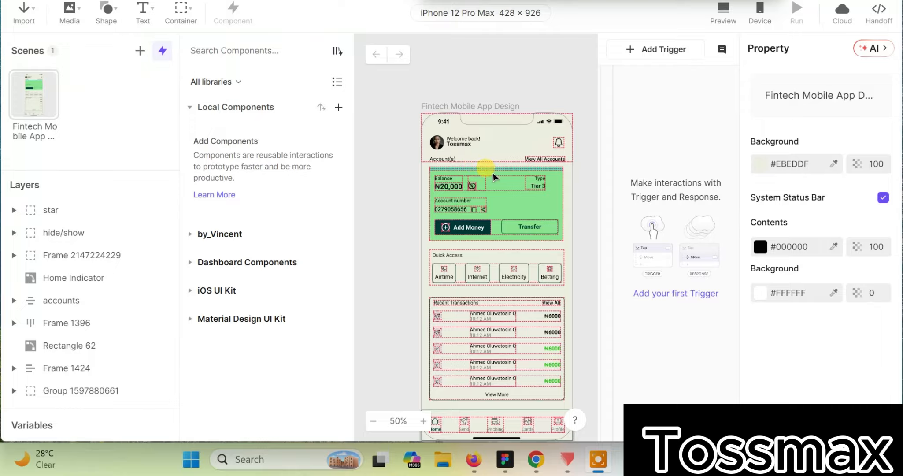
Step: Add a Tap trigger to the hide/show layer around the eye icon beside the balance
{"action": "left_click", "coordinate": [494, 173]}
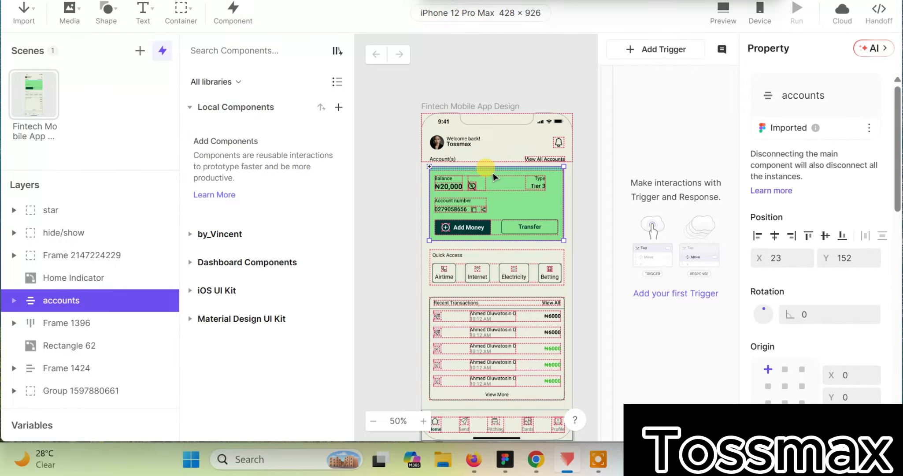
{"action": "key", "text": "ctrl+plus"}
{"action": "key", "text": "ctrl+plus"}
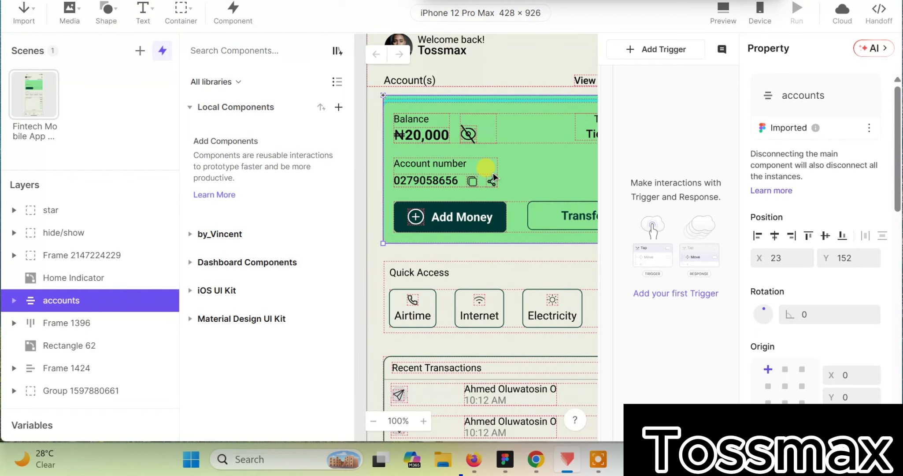
{"action": "key", "text": "ctrl+minus"}
{"action": "left_click", "coordinate": [470, 134]}
{"action": "left_click", "coordinate": [470, 135]}
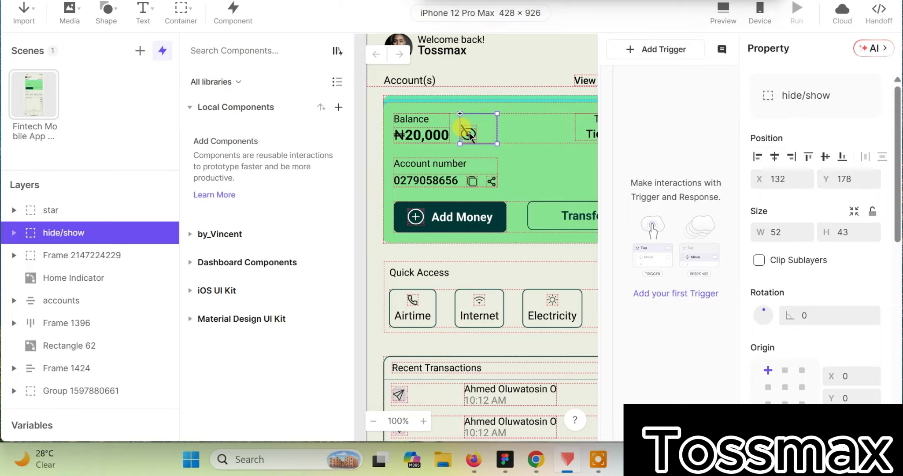
{"action": "left_click", "coordinate": [629, 49]}
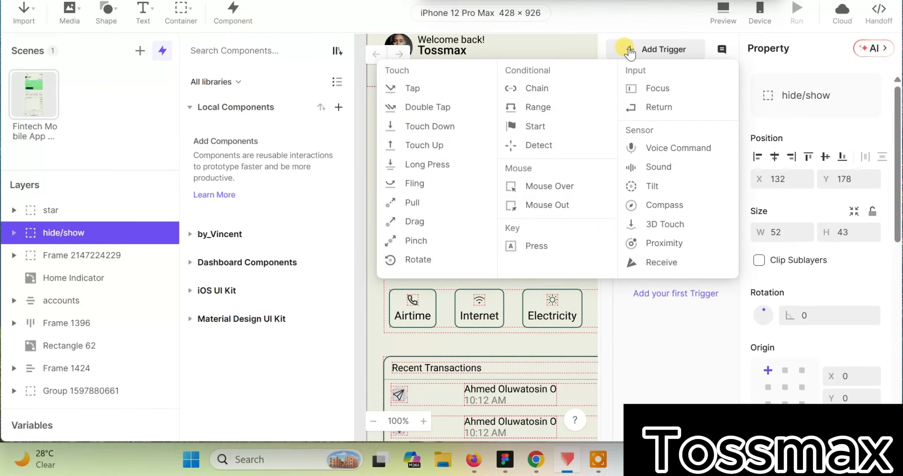
{"action": "left_click", "coordinate": [425, 90]}
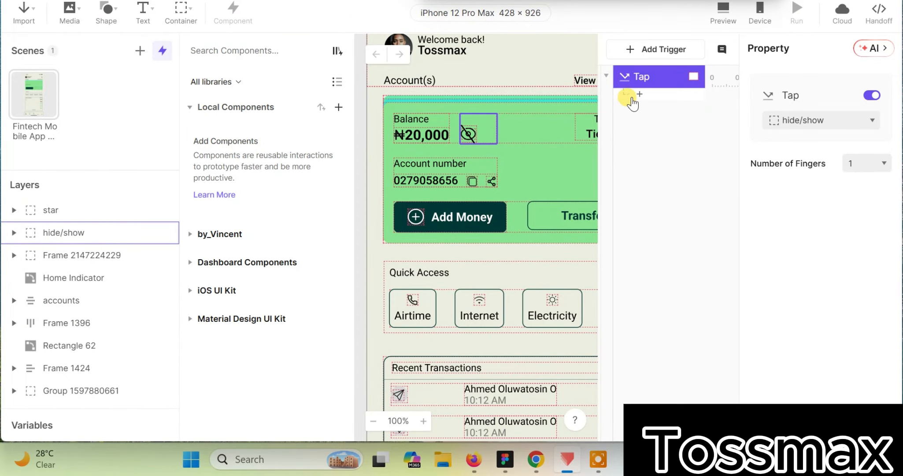
Step: Add an Opacity response to the Tap trigger that sets the Amount layer's opacity to 0
{"action": "left_click", "coordinate": [640, 95]}
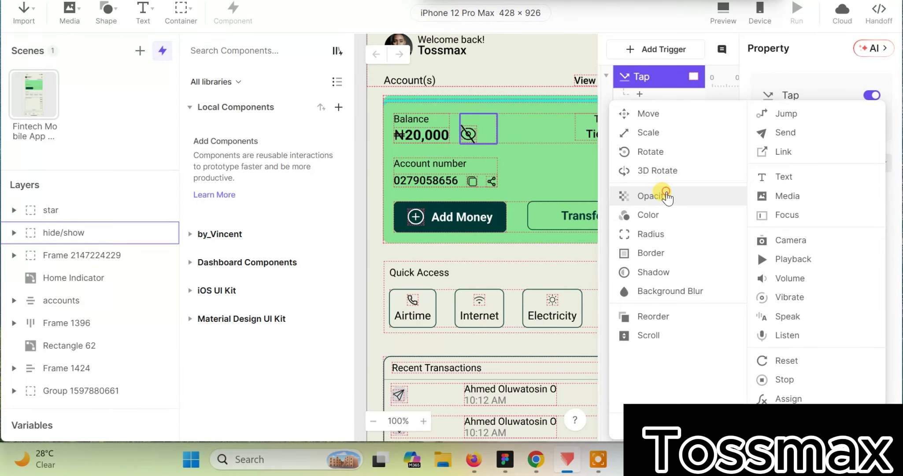
{"action": "left_click", "coordinate": [667, 194]}
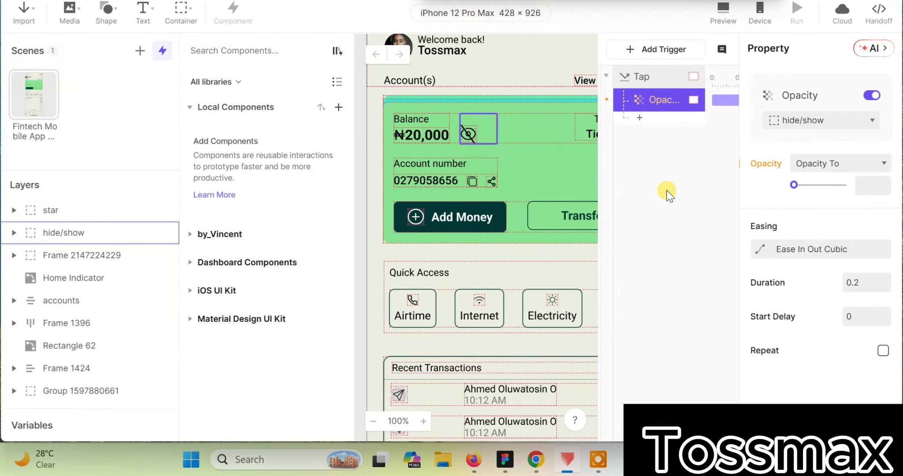
{"action": "left_click", "coordinate": [786, 120]}
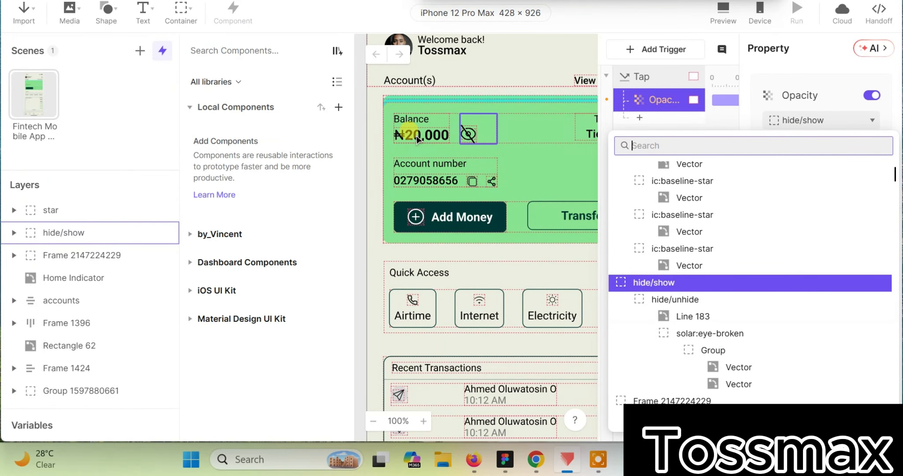
{"action": "scroll", "coordinate": [656, 279], "scroll_direction": "down", "scroll_amount": 5}
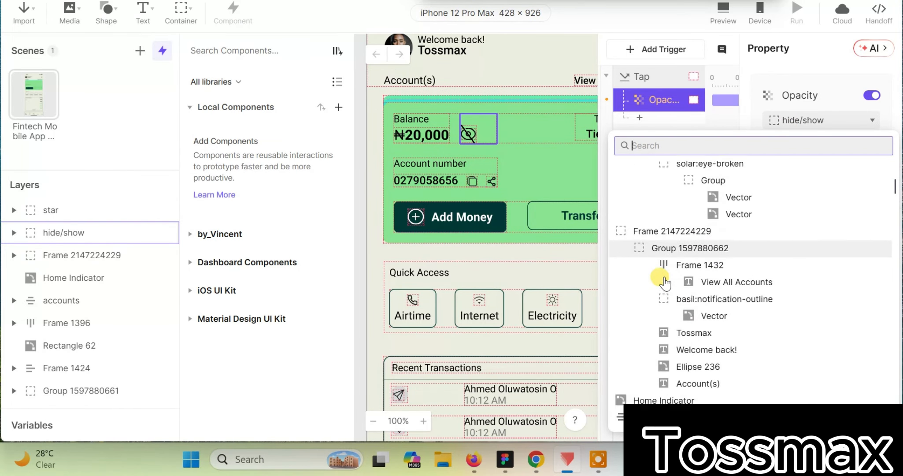
{"action": "scroll", "coordinate": [665, 279], "scroll_direction": "down", "scroll_amount": 6}
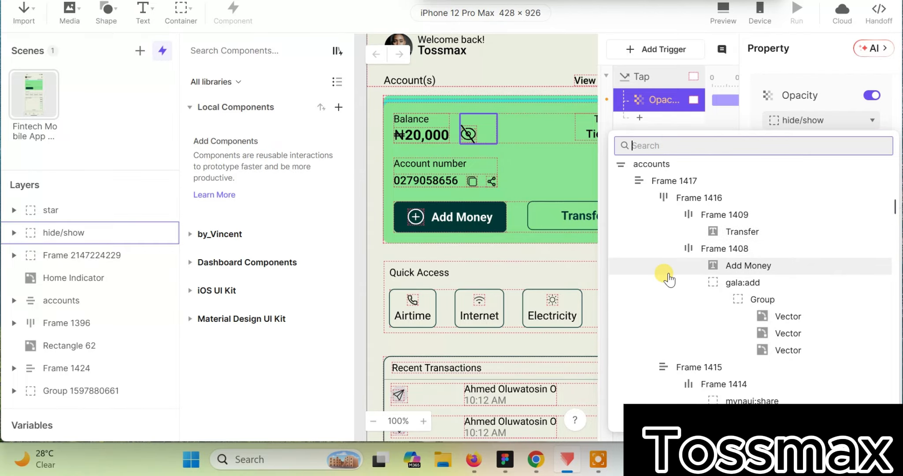
{"action": "scroll", "coordinate": [669, 279], "scroll_direction": "down", "scroll_amount": 5}
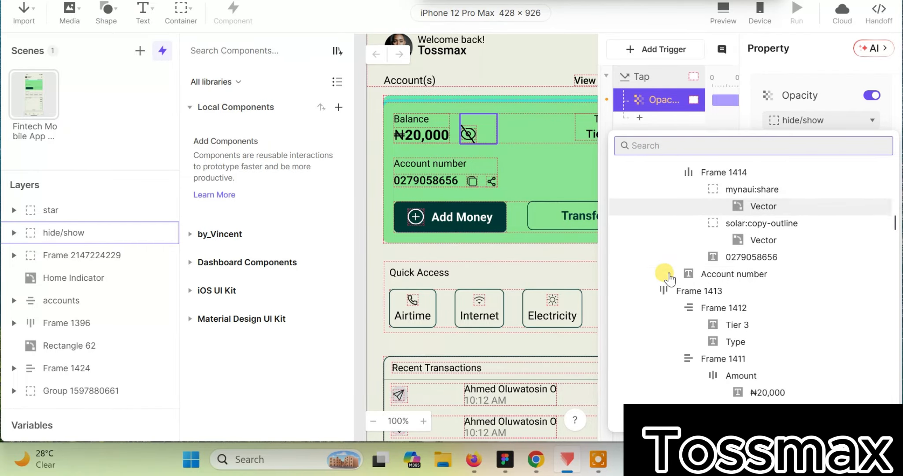
{"action": "left_click", "coordinate": [767, 305]}
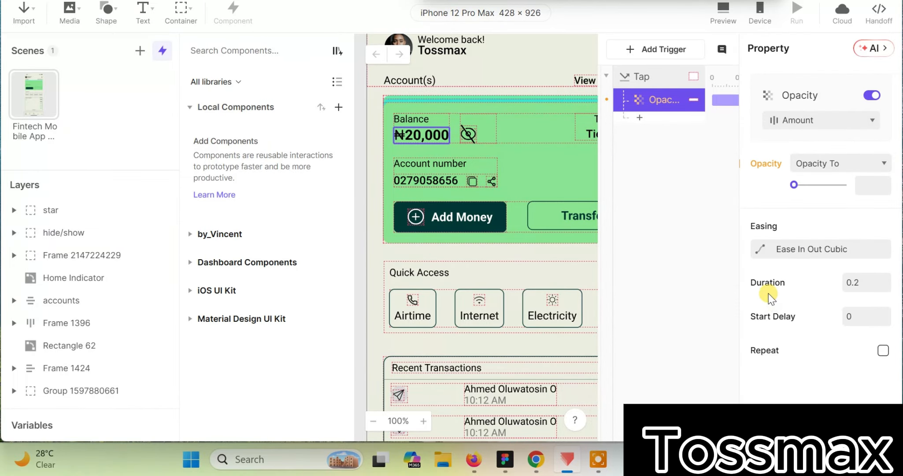
{"action": "left_click_drag", "start_coordinate": [796, 185], "coordinate": [779, 190]}
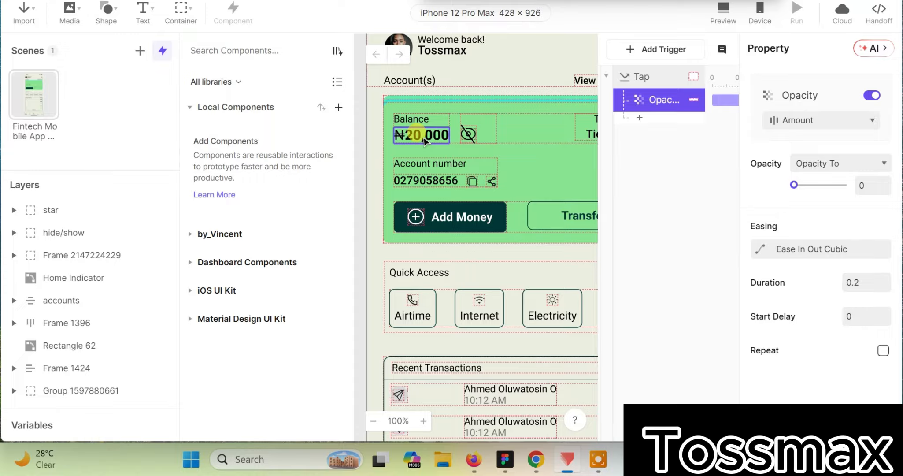
Step: Add a second Opacity response to the Tap trigger that sets the star layer's opacity to 100
{"action": "left_click", "coordinate": [639, 118]}
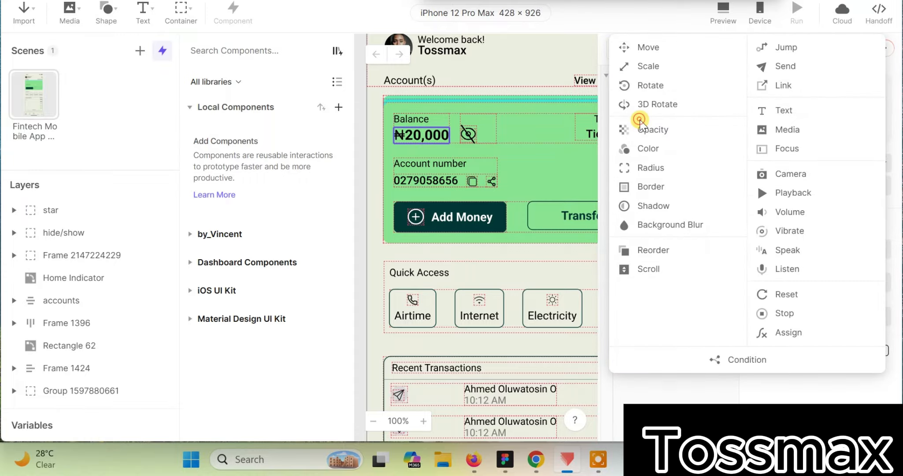
{"action": "left_click", "coordinate": [661, 130]}
{"action": "left_click", "coordinate": [849, 121]}
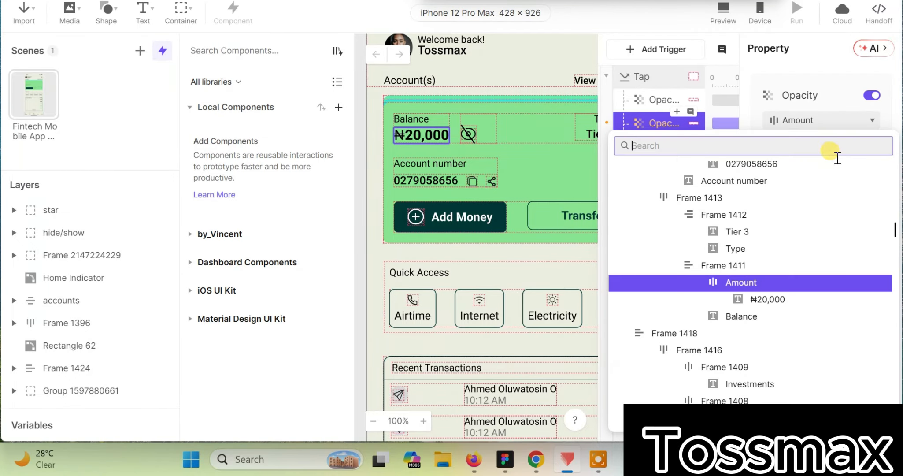
{"action": "scroll", "coordinate": [813, 192], "scroll_direction": "up", "scroll_amount": 10}
{"action": "scroll", "coordinate": [782, 216], "scroll_direction": "up", "scroll_amount": 5}
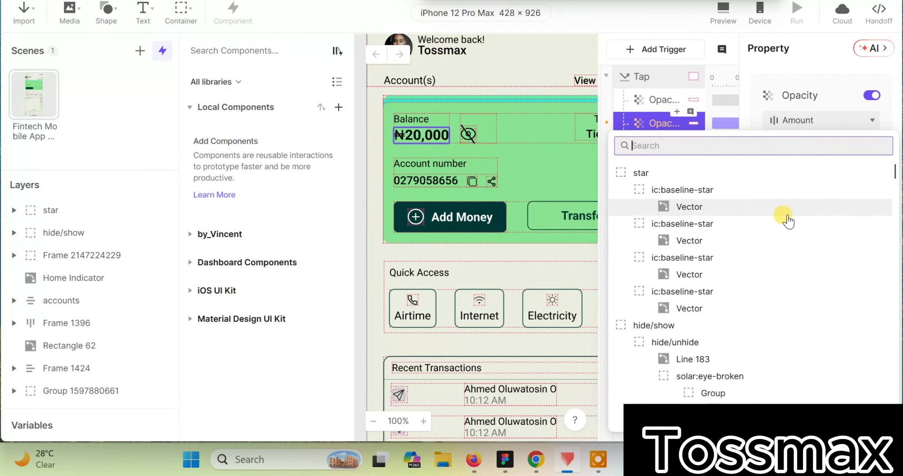
{"action": "left_click", "coordinate": [631, 169]}
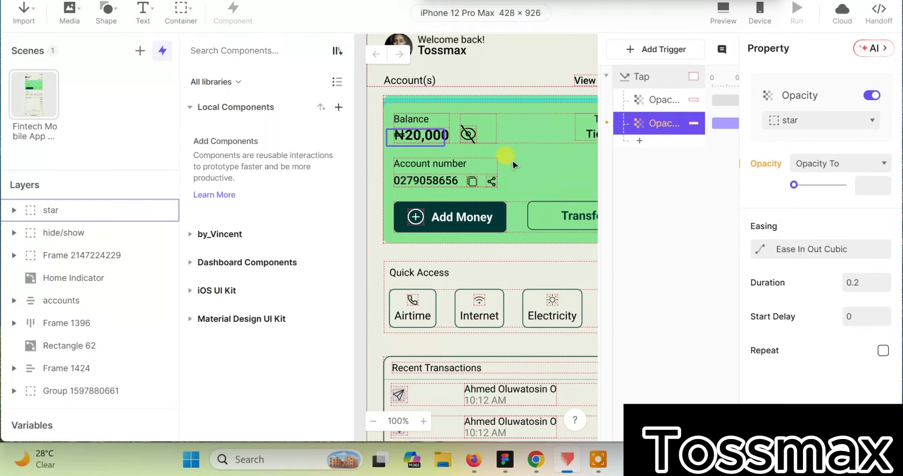
{"action": "left_click_drag", "start_coordinate": [794, 185], "coordinate": [817, 185]}
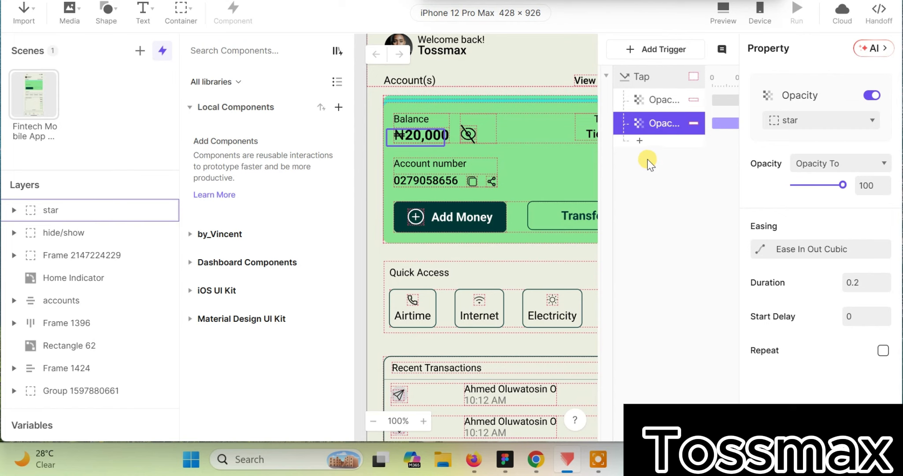
Step: Add a third Opacity response to the Tap trigger that makes the eye icon's Line 183 fully transparent
{"action": "left_click", "coordinate": [638, 142]}
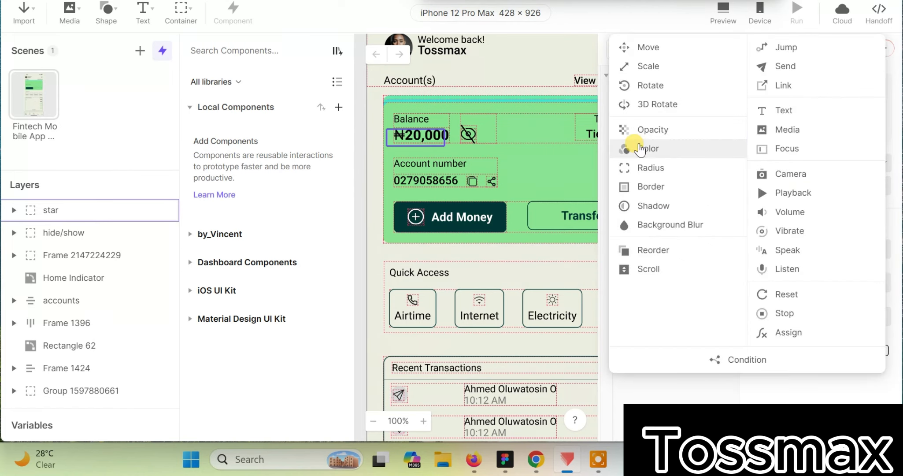
{"action": "left_click", "coordinate": [655, 131]}
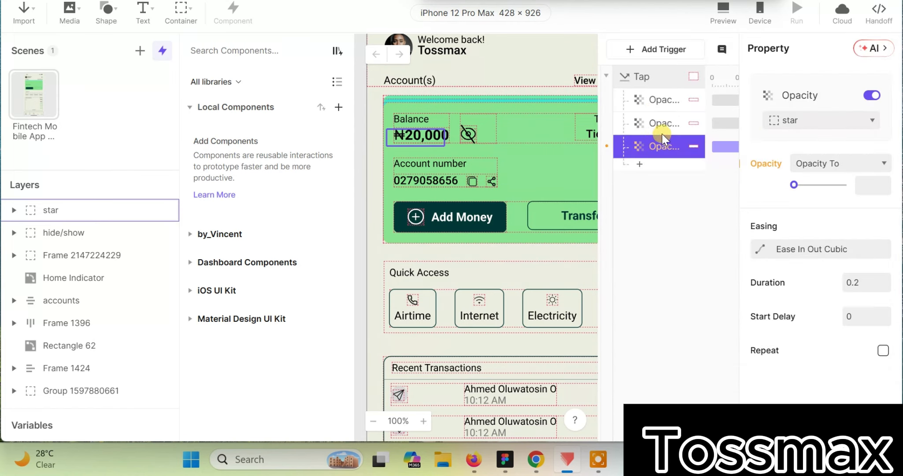
{"action": "left_click", "coordinate": [818, 121]}
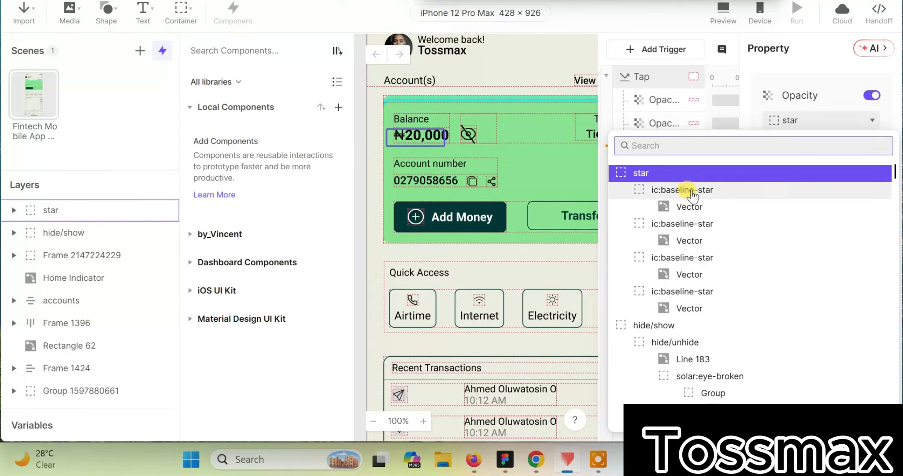
{"action": "scroll", "coordinate": [688, 198], "scroll_direction": "down", "scroll_amount": 4}
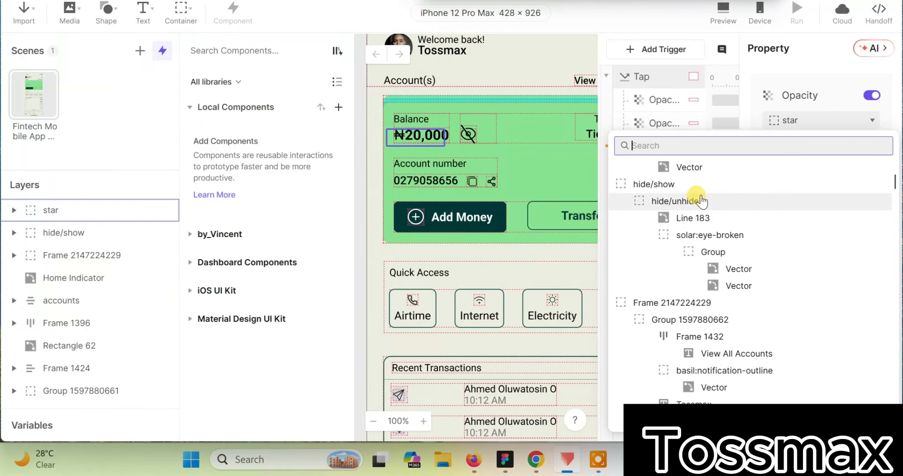
{"action": "left_click", "coordinate": [719, 218]}
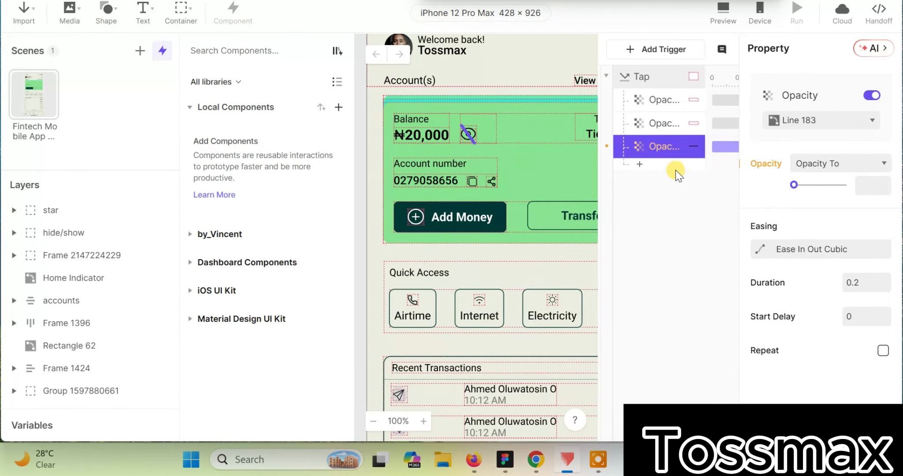
{"action": "mouse_move", "coordinate": [795, 187]}
{"action": "left_mouse_down"}
{"action": "mouse_move", "coordinate": [813, 187]}
{"action": "mouse_move", "coordinate": [779, 190]}
{"action": "left_mouse_up"}
{"action": "left_click", "coordinate": [665, 207]}
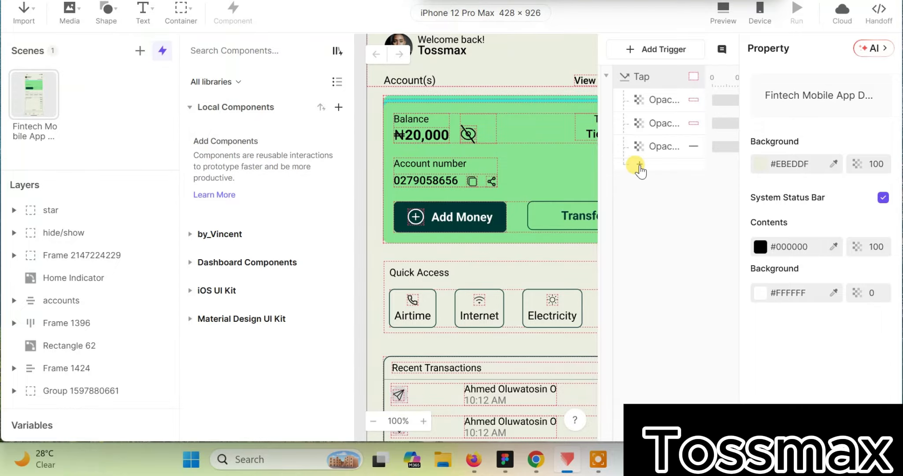
Step: Add a condition to the Tap trigger requiring the opacity of Line 183 to equal 0
{"action": "left_click", "coordinate": [639, 165]}
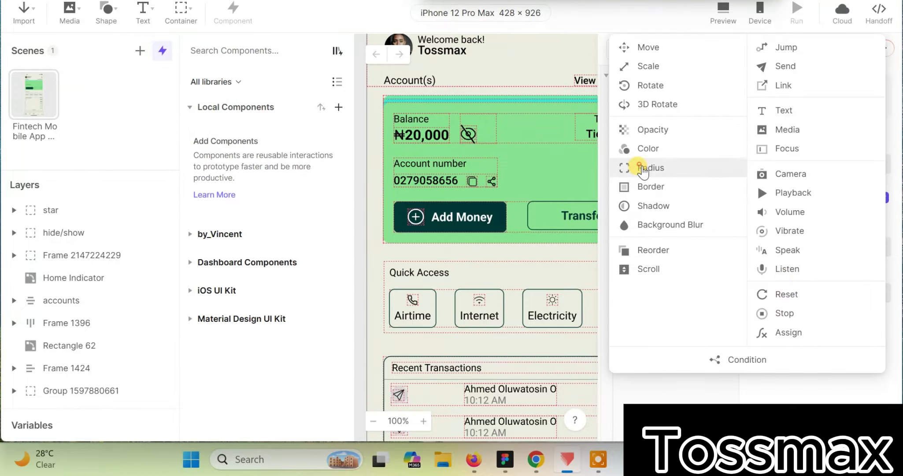
{"action": "left_click", "coordinate": [757, 362]}
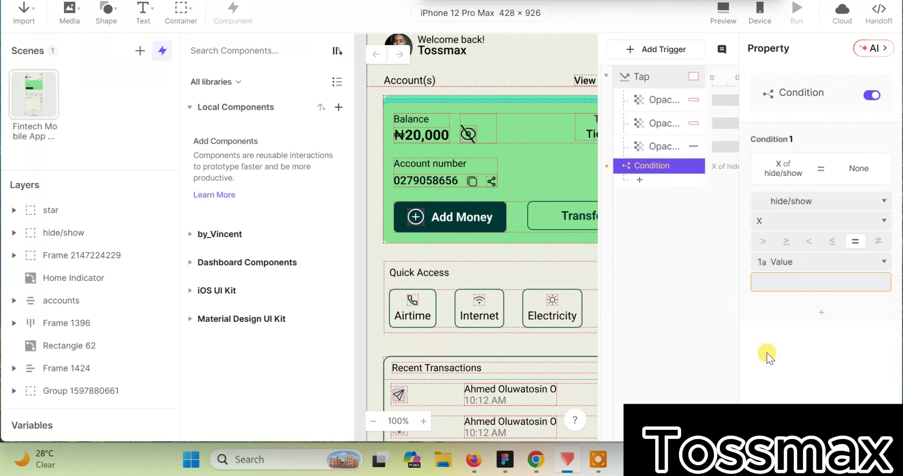
{"action": "left_click", "coordinate": [846, 197]}
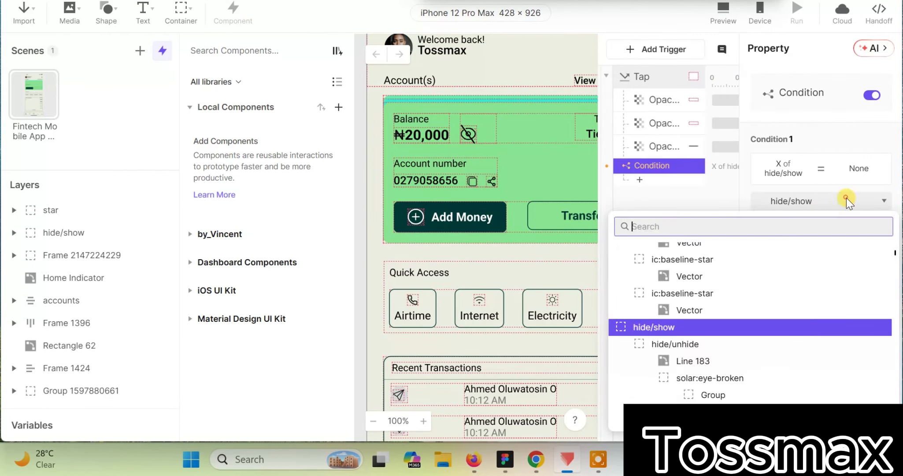
{"action": "scroll", "coordinate": [717, 326], "scroll_direction": "up", "scroll_amount": 3}
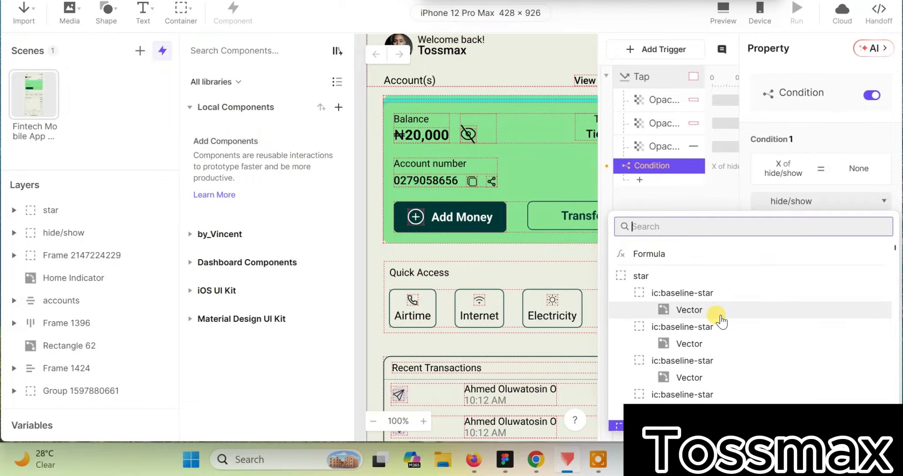
{"action": "scroll", "coordinate": [718, 327], "scroll_direction": "down", "scroll_amount": 6}
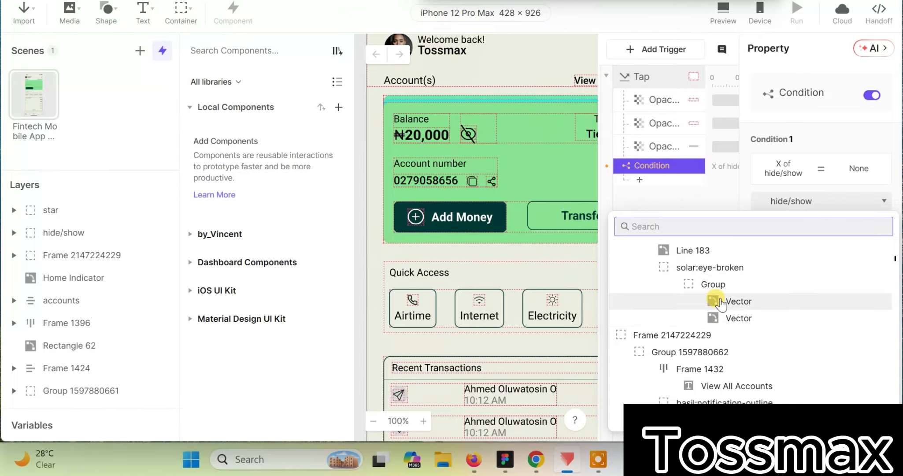
{"action": "left_click", "coordinate": [695, 250]}
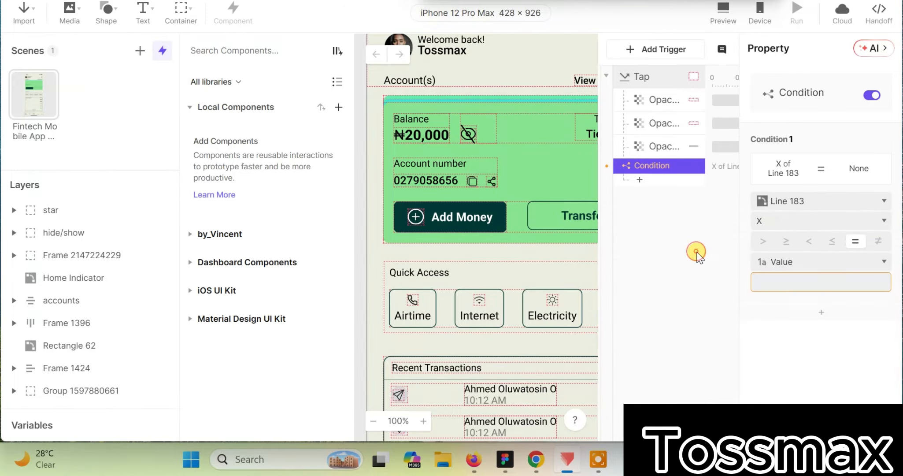
{"action": "left_click", "coordinate": [853, 219]}
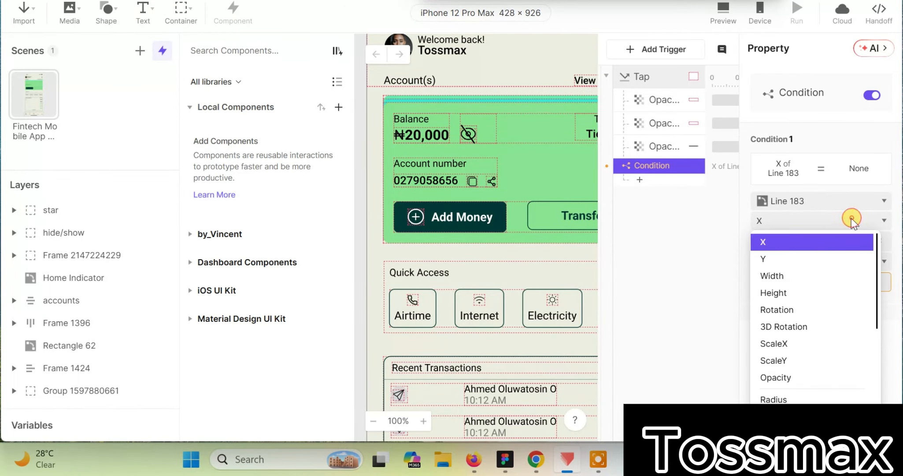
{"action": "left_click", "coordinate": [798, 375]}
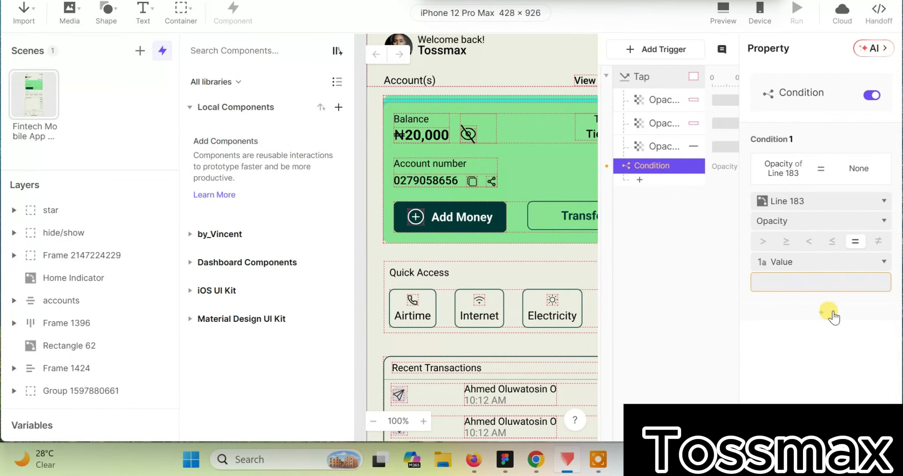
{"action": "left_click", "coordinate": [828, 281]}
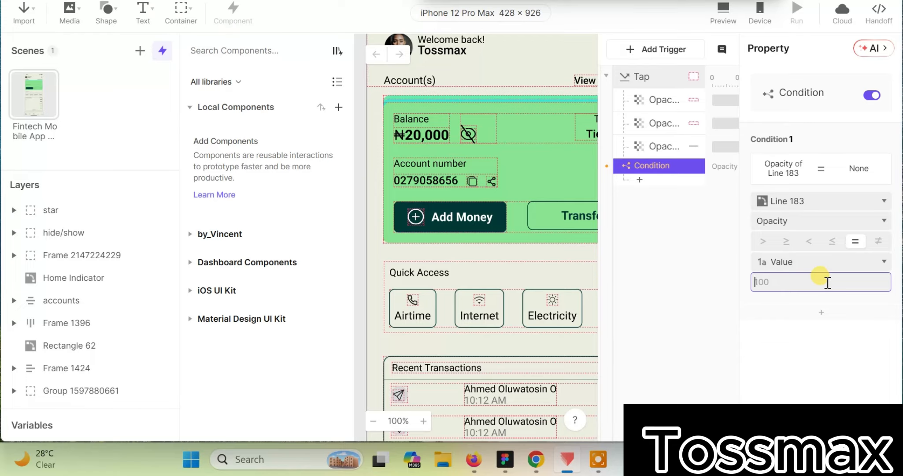
{"action": "type", "text": "0"}
{"action": "left_click", "coordinate": [681, 229]}
Step: Add an Opacity response under the condition that sets the star layer's opacity to 0
{"action": "left_click", "coordinate": [640, 180]}
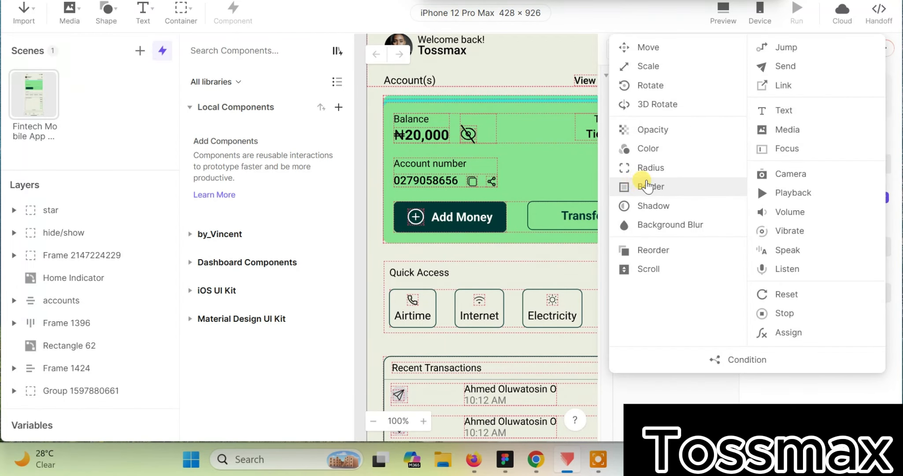
{"action": "left_click", "coordinate": [652, 130]}
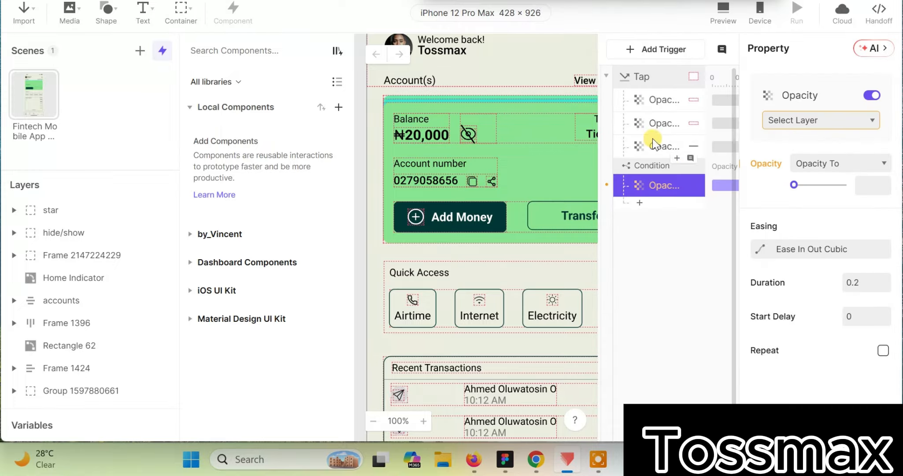
{"action": "left_click", "coordinate": [840, 117]}
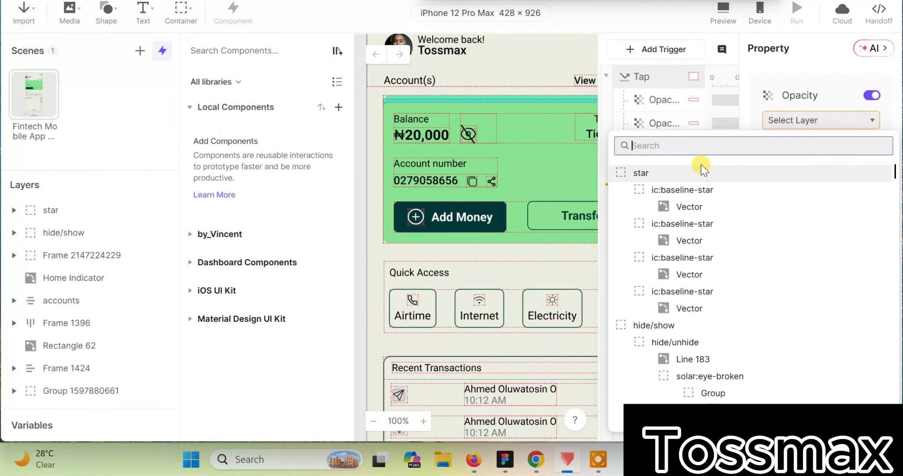
{"action": "left_click", "coordinate": [701, 169]}
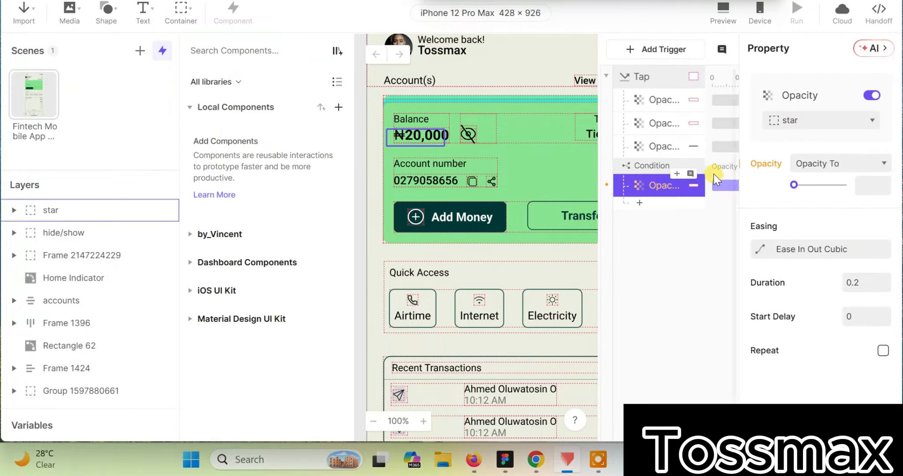
{"action": "left_click", "coordinate": [794, 185]}
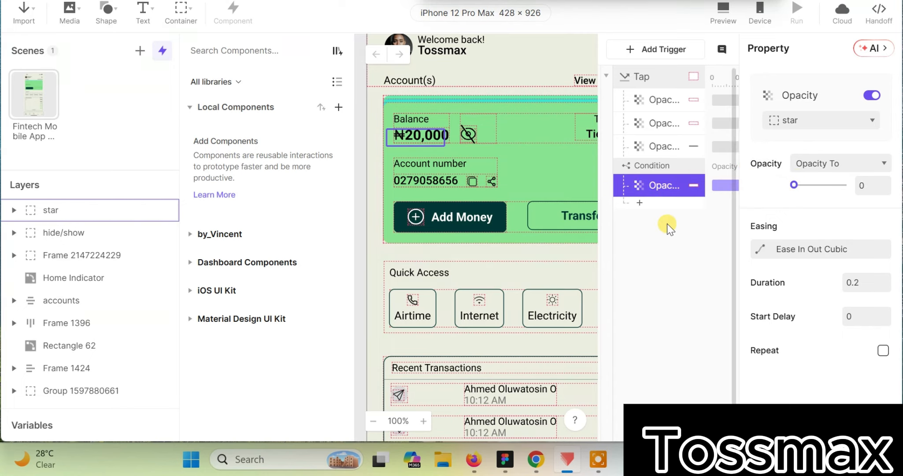
Step: Add a second Opacity response under the condition that makes the star layer fully transparent
{"action": "left_click", "coordinate": [640, 203]}
{"action": "left_click", "coordinate": [656, 131]}
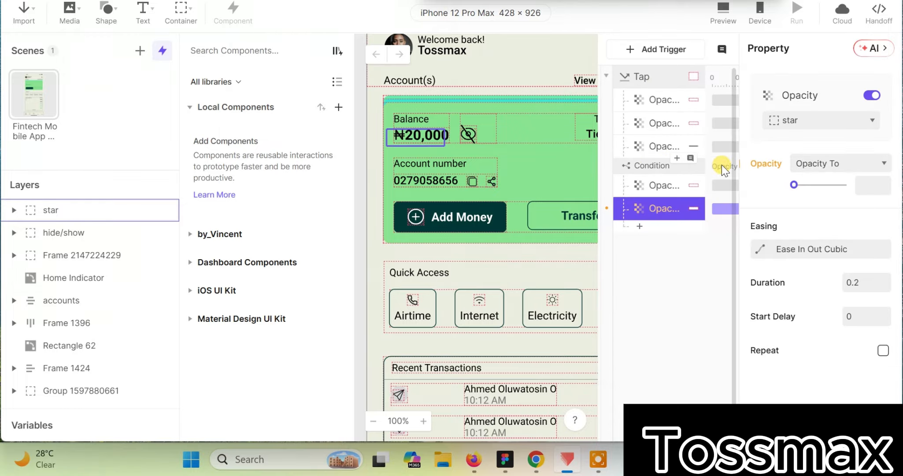
{"action": "left_click", "coordinate": [812, 119]}
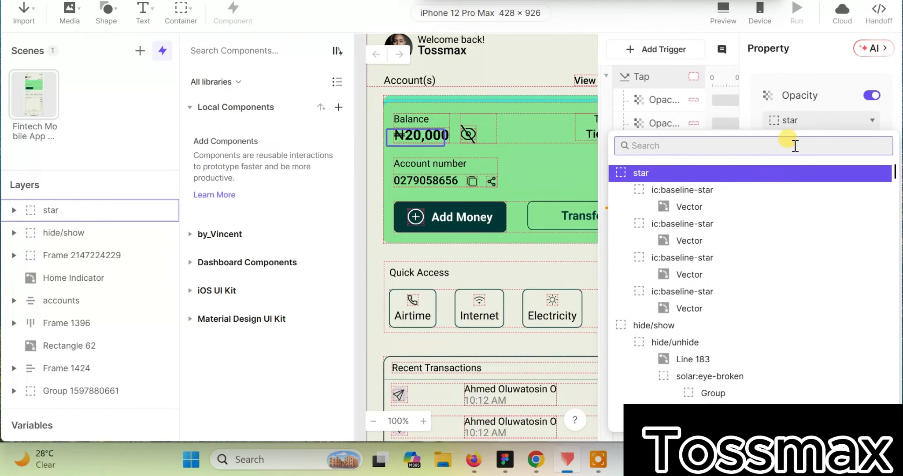
{"action": "left_click", "coordinate": [746, 175]}
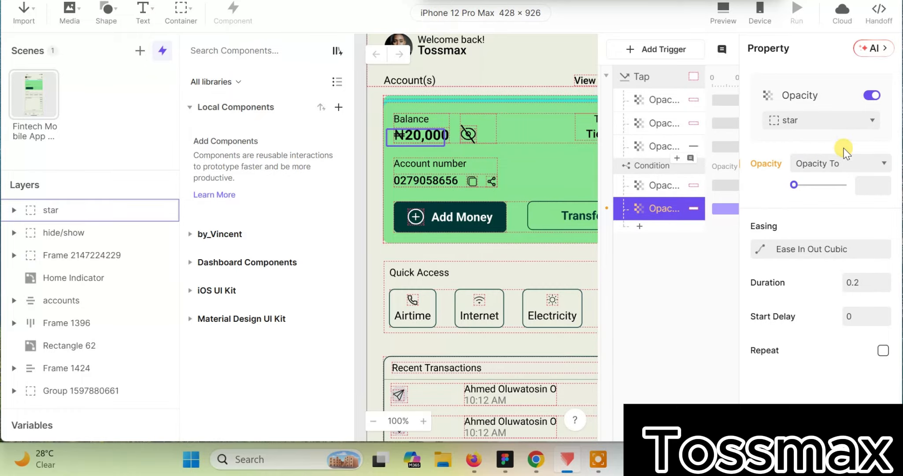
{"action": "left_click_drag", "start_coordinate": [794, 185], "coordinate": [793, 185]}
Step: Add a third Opacity response under the condition that sets the Amount layer's opacity to 100
{"action": "left_click", "coordinate": [639, 226]}
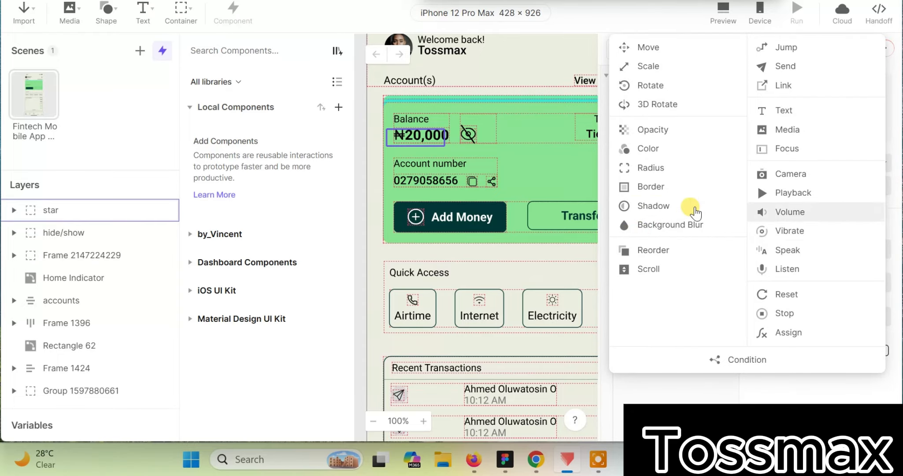
{"action": "left_click", "coordinate": [655, 130]}
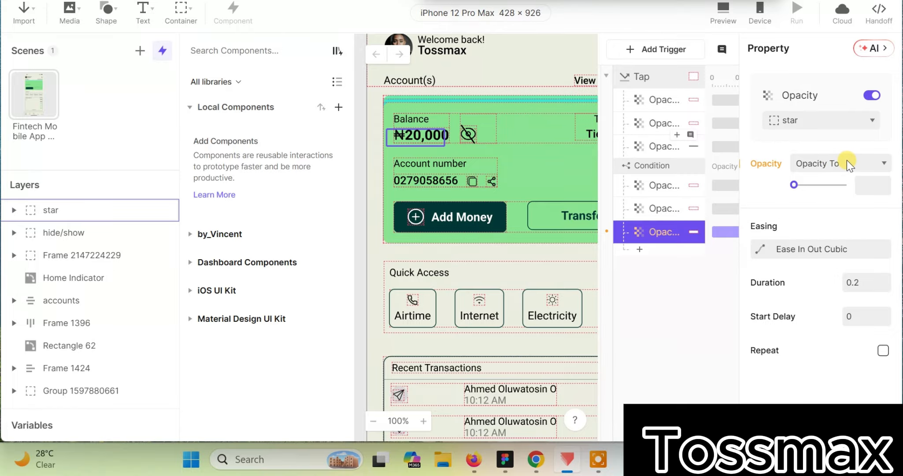
{"action": "left_click", "coordinate": [830, 120]}
{"action": "scroll", "coordinate": [775, 256], "scroll_direction": "down", "scroll_amount": 10}
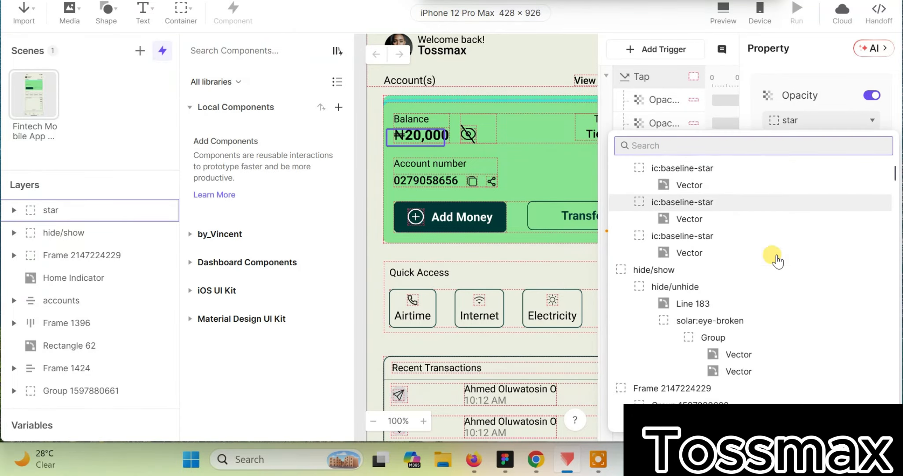
{"action": "scroll", "coordinate": [776, 256], "scroll_direction": "down", "scroll_amount": 15}
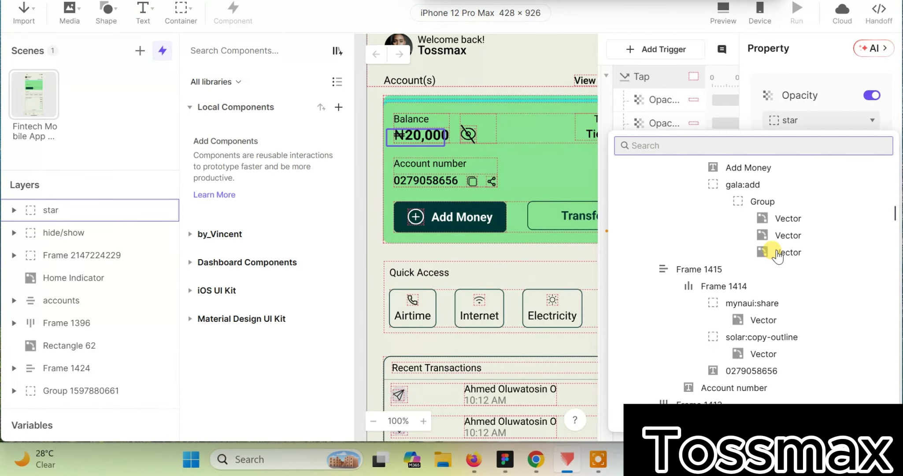
{"action": "scroll", "coordinate": [778, 255], "scroll_direction": "down", "scroll_amount": 4}
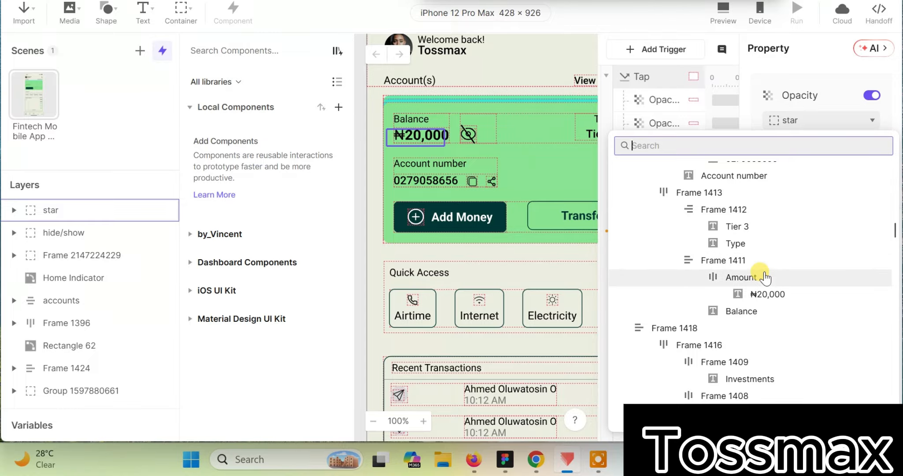
{"action": "left_click", "coordinate": [764, 276]}
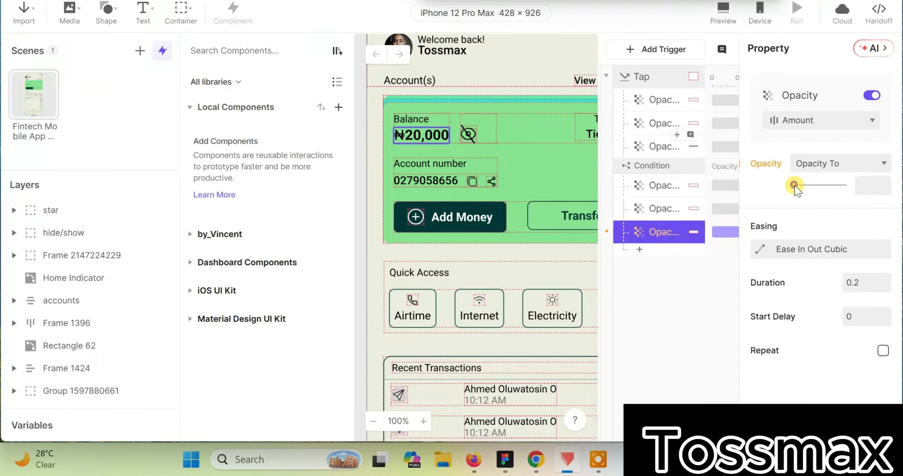
{"action": "left_click_drag", "start_coordinate": [795, 186], "coordinate": [846, 193]}
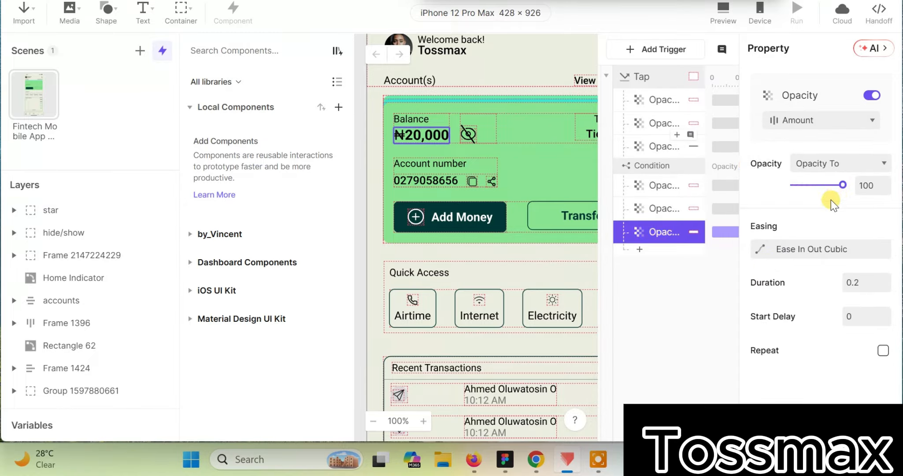
{"action": "left_click", "coordinate": [660, 290]}
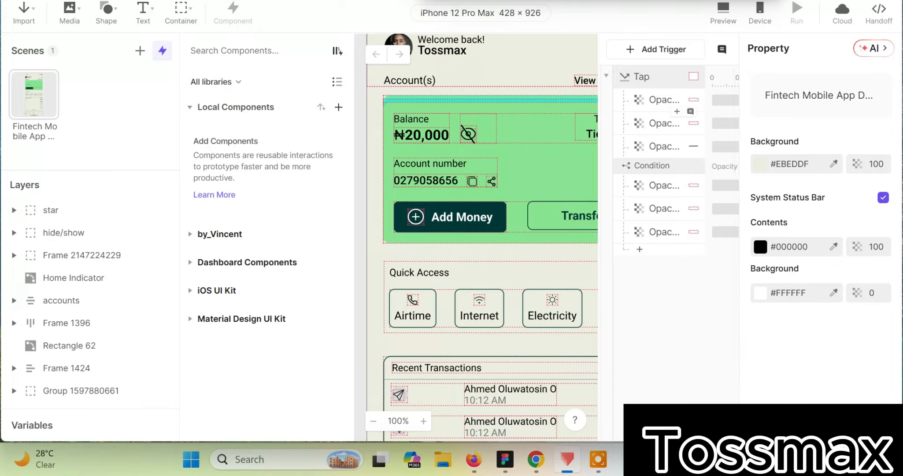
Step: Review the condition's first Opacity response and test hiding and showing the balance with the eye icon in the preview
{"action": "left_click", "coordinate": [534, 203]}
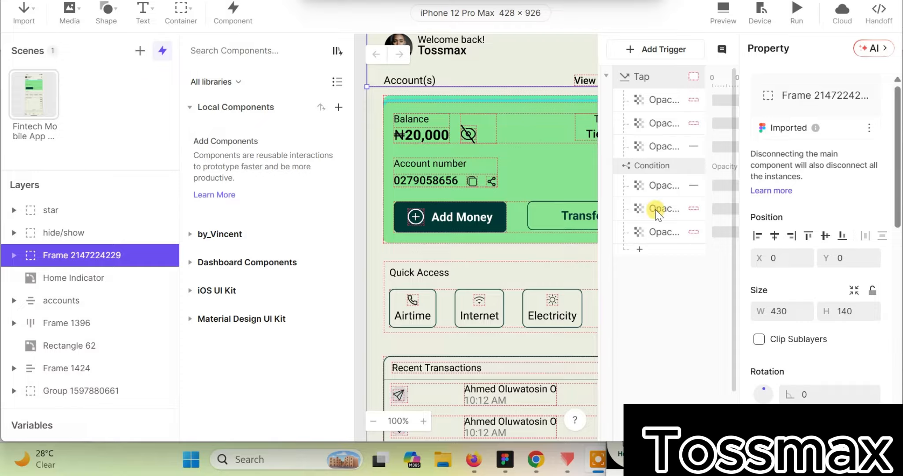
{"action": "left_click", "coordinate": [655, 192]}
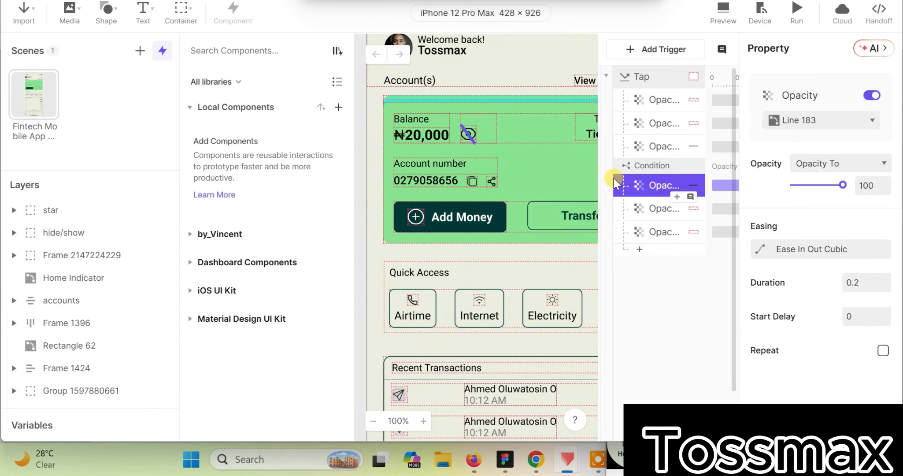
{"action": "left_click", "coordinate": [733, 18]}
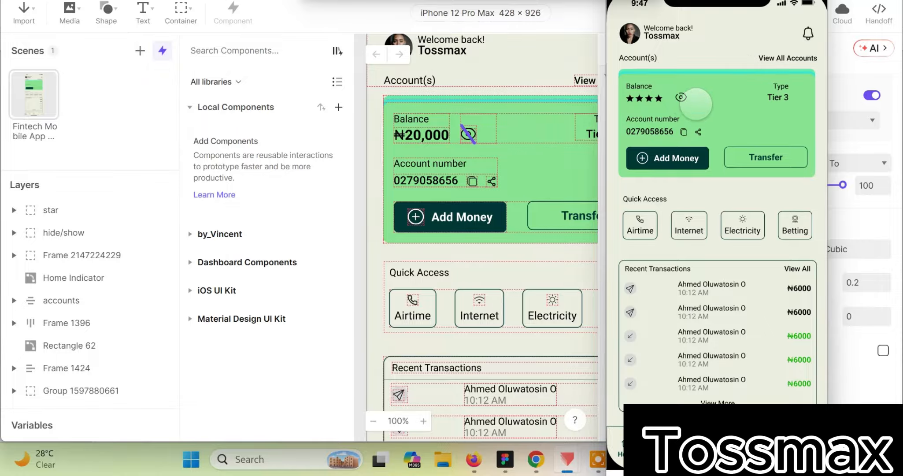
{"action": "left_click", "coordinate": [682, 98]}
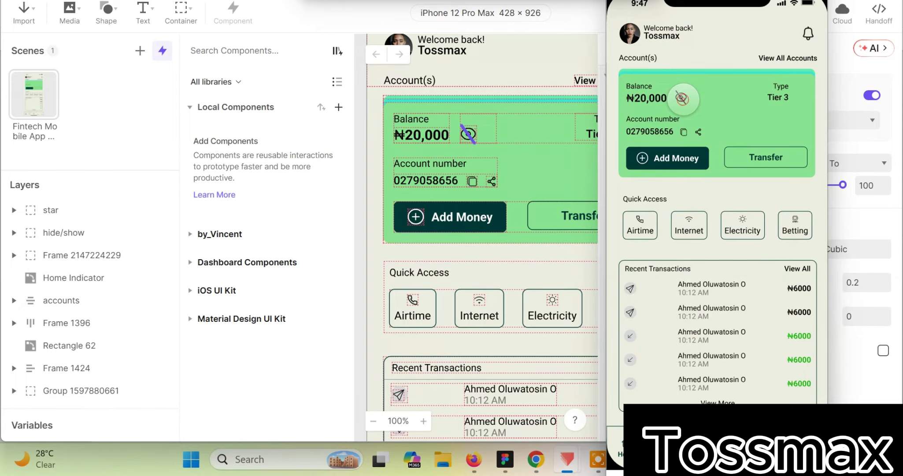
{"action": "left_click", "coordinate": [682, 98]}
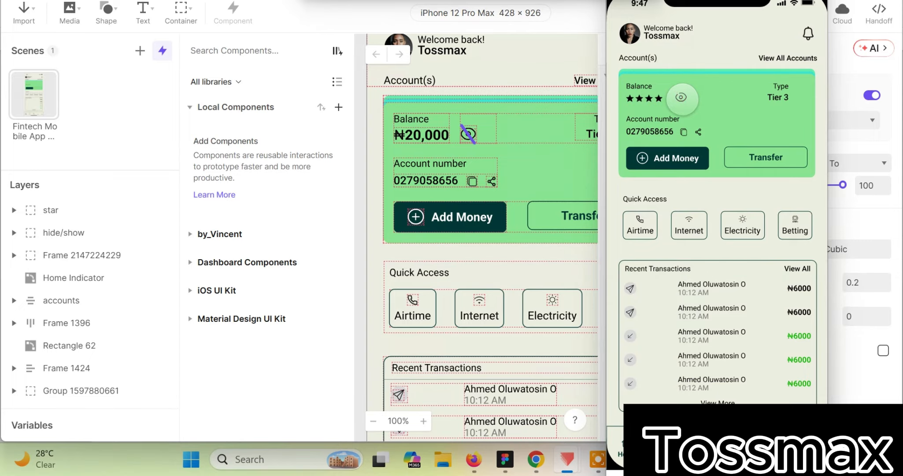